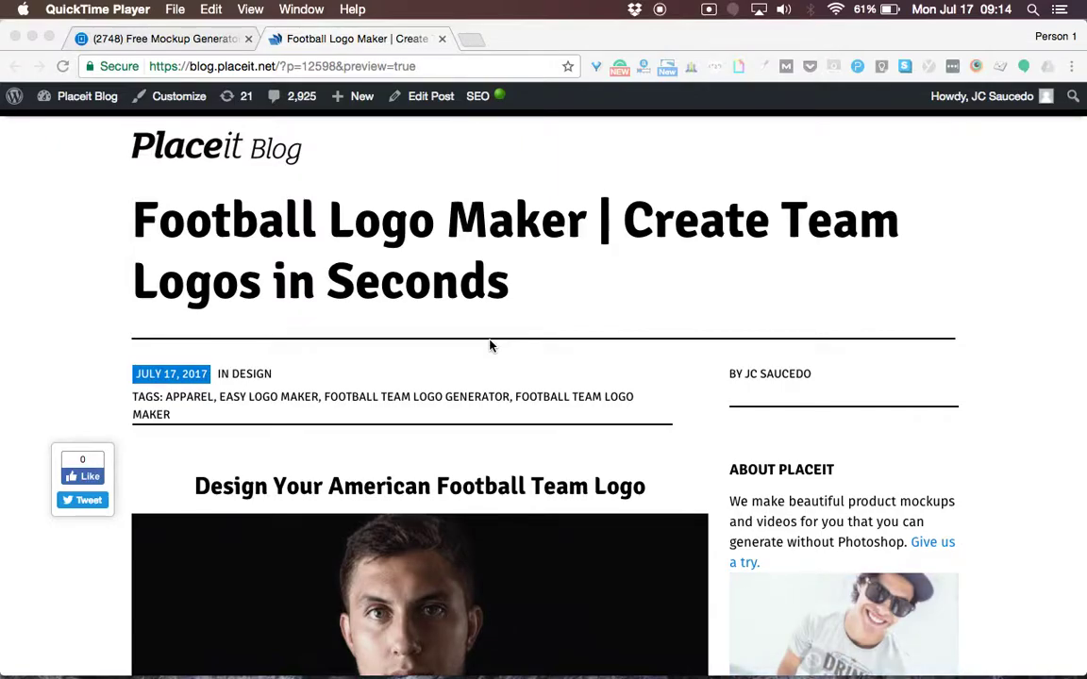
Step: Scroll through the football logo blog post, then switch to the Placeit homepage tab
scroll(490, 345, "down", 3)
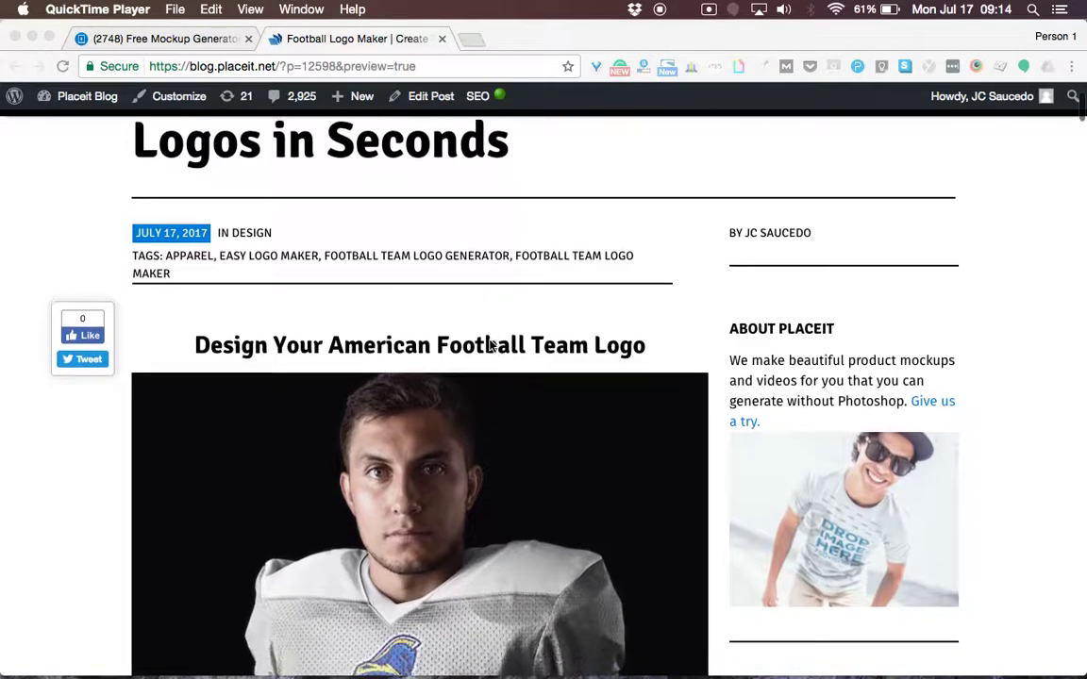
scroll(489, 345, "down", 3)
scroll(490, 345, "down", 8)
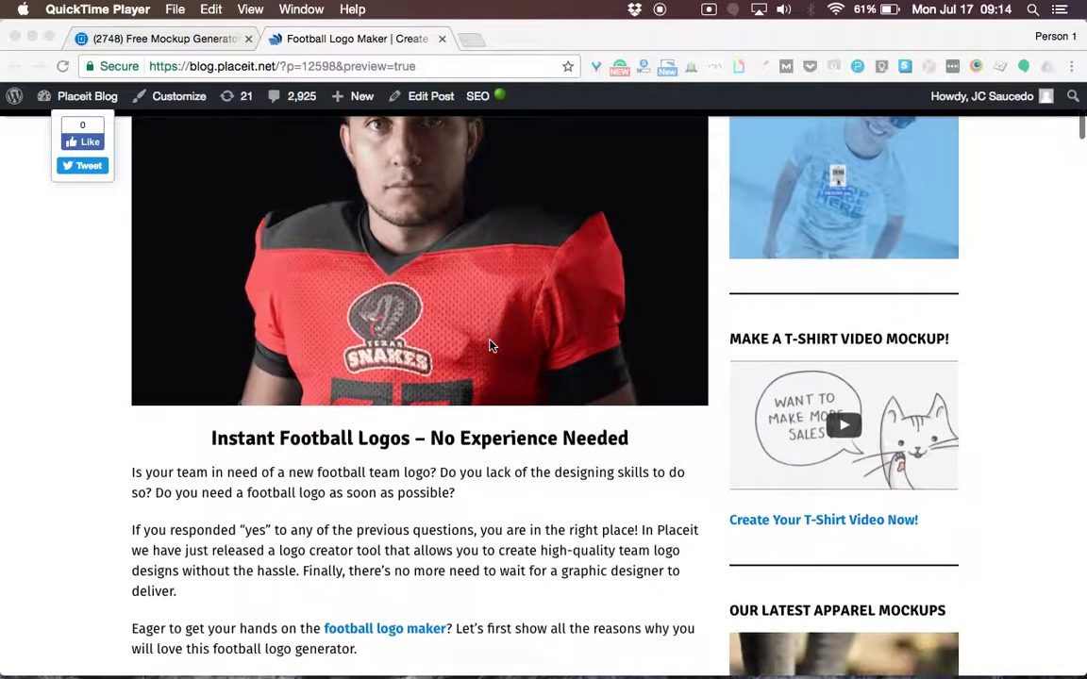
scroll(489, 345, "down", 18)
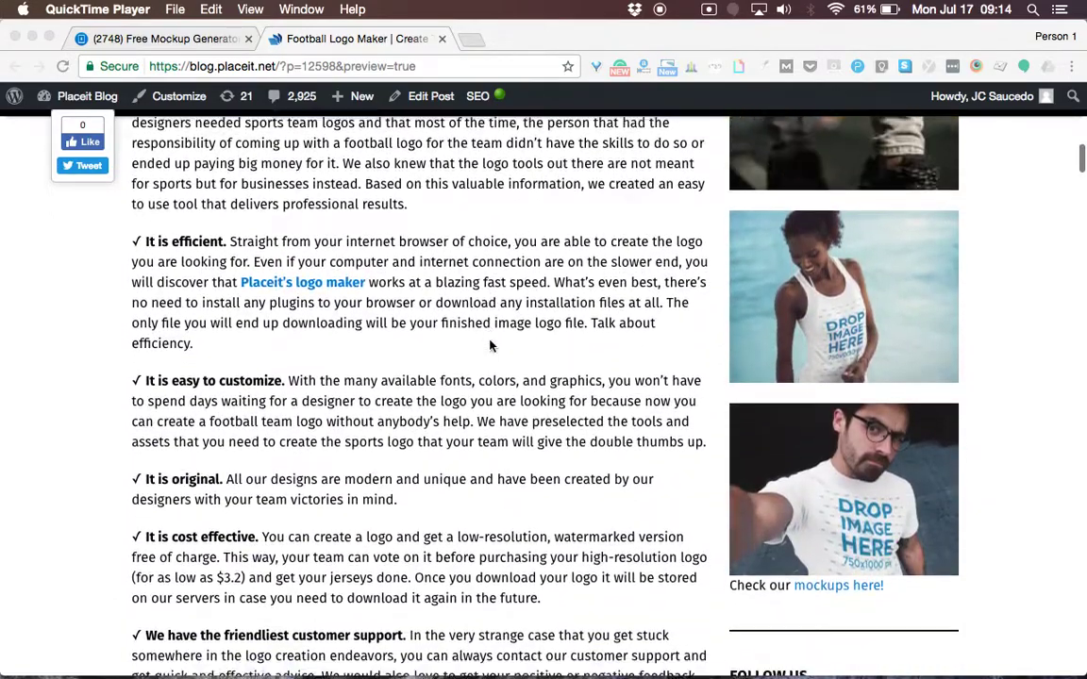
scroll(490, 346, "down", 6)
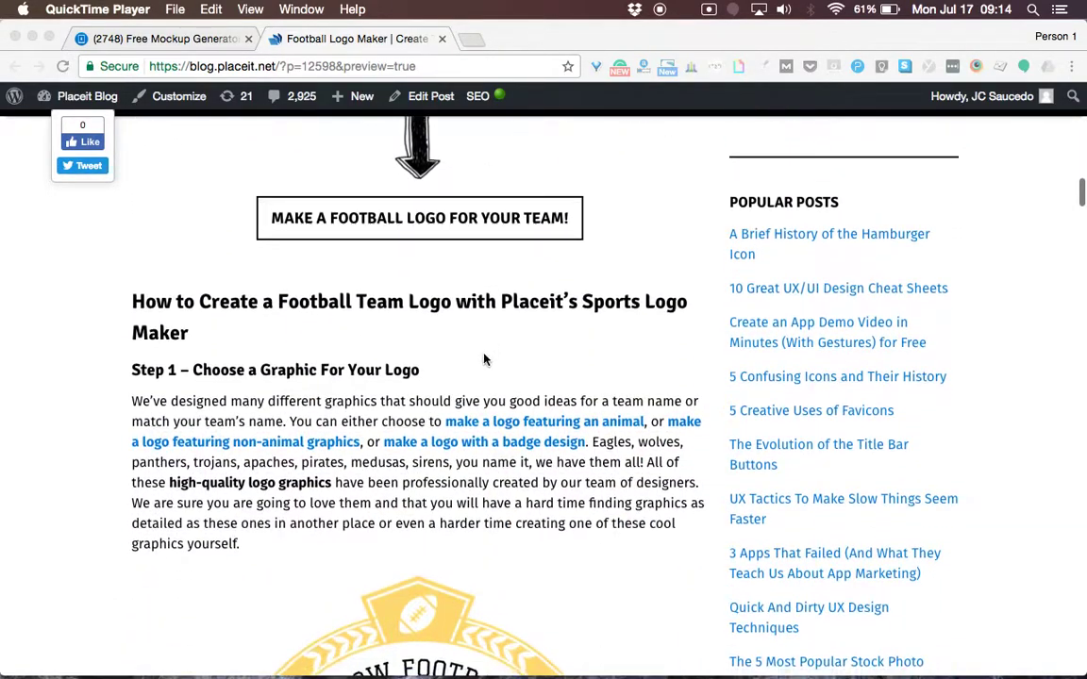
scroll(400, 243, "up", 13)
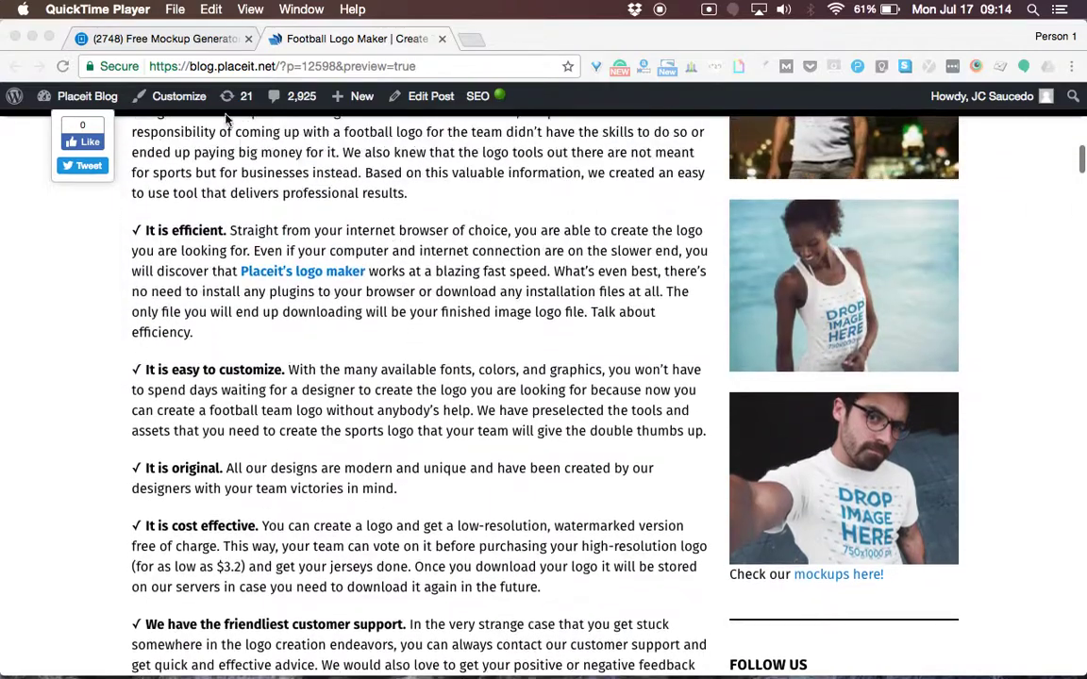
left_click(162, 41)
mouse_move(286, 102)
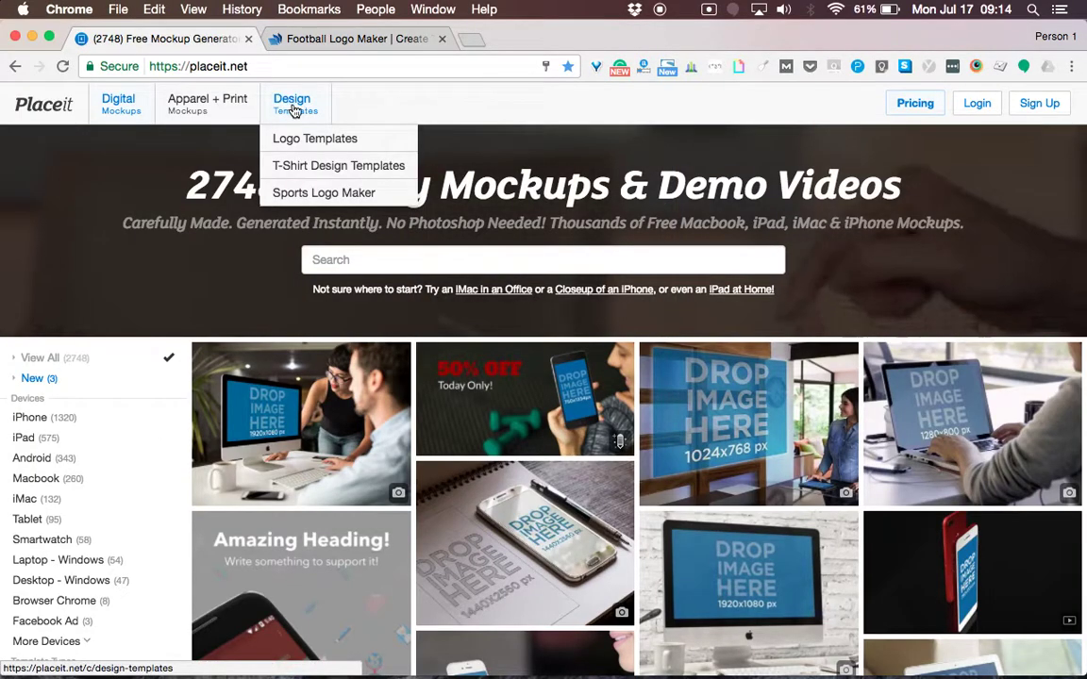
Step: Open the Sports Logo Maker and scroll through its four sports team logo templates
left_click(304, 193)
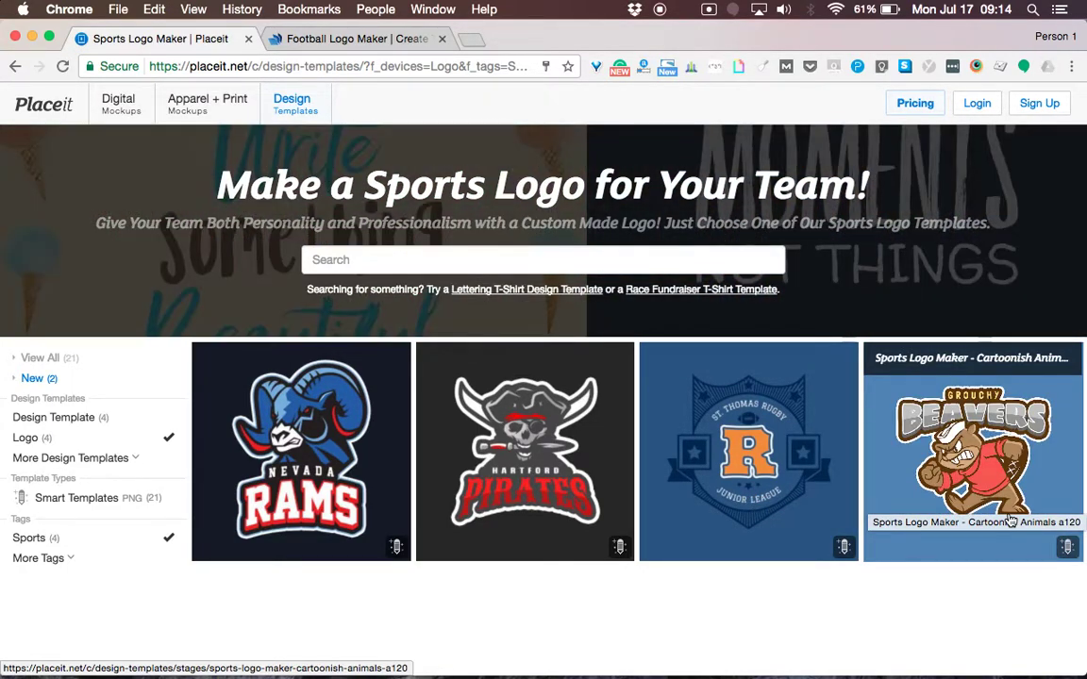
scroll(655, 619, "down", 1)
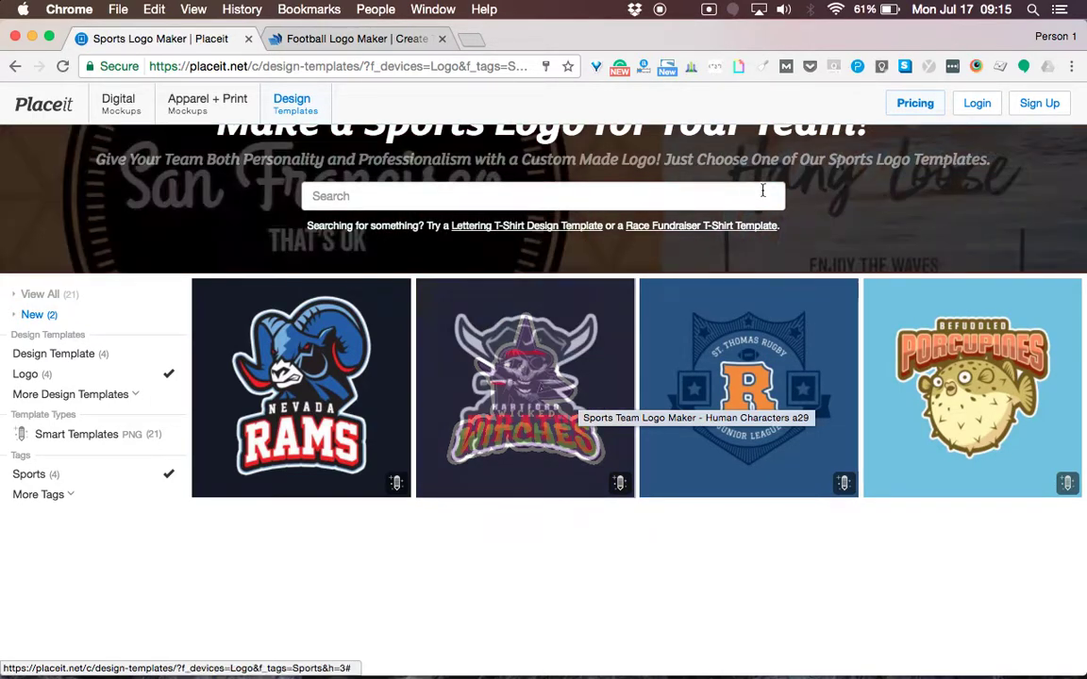
Step: Log into the Placeit account with the saved credentials and open the Hartford Pirates logo template
left_click(972, 104)
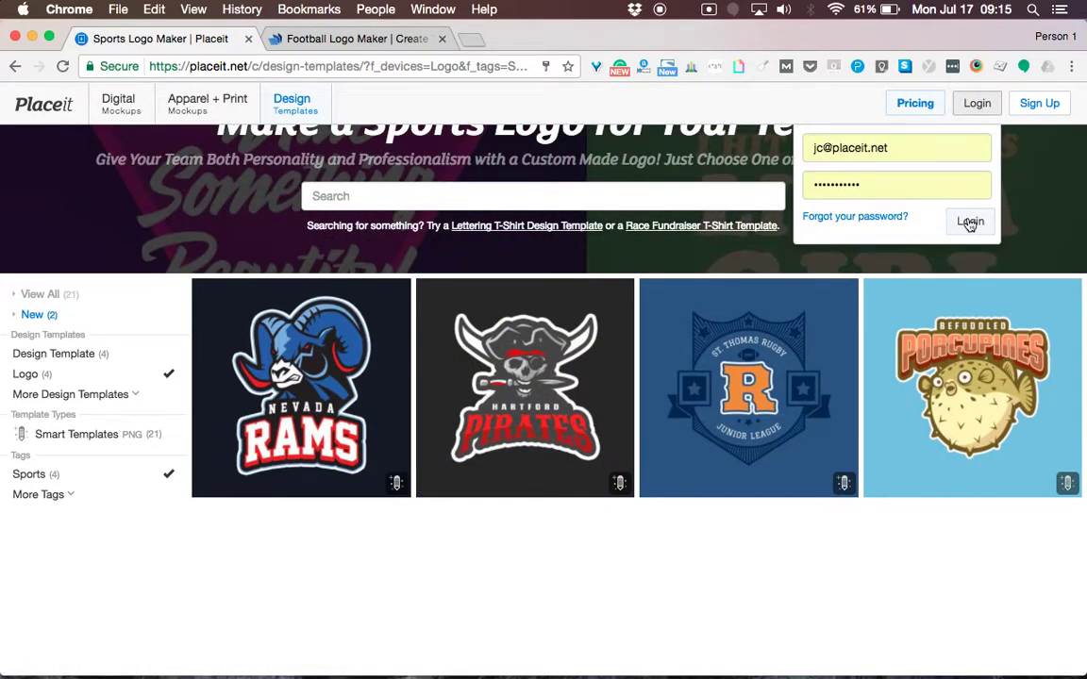
left_click(970, 223)
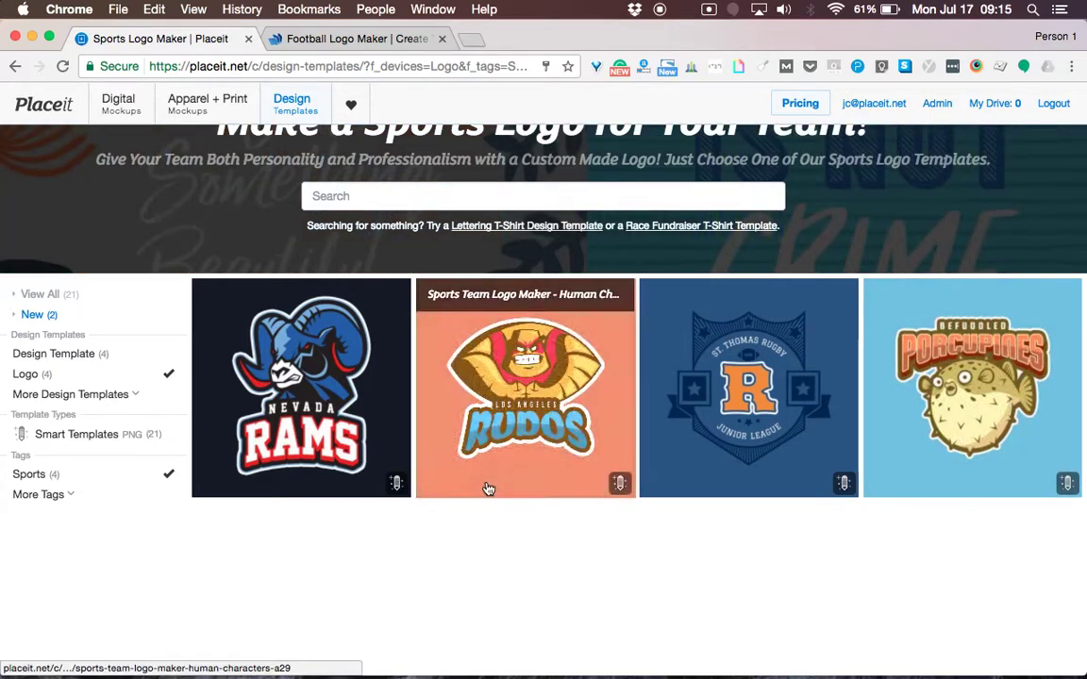
left_click(488, 489)
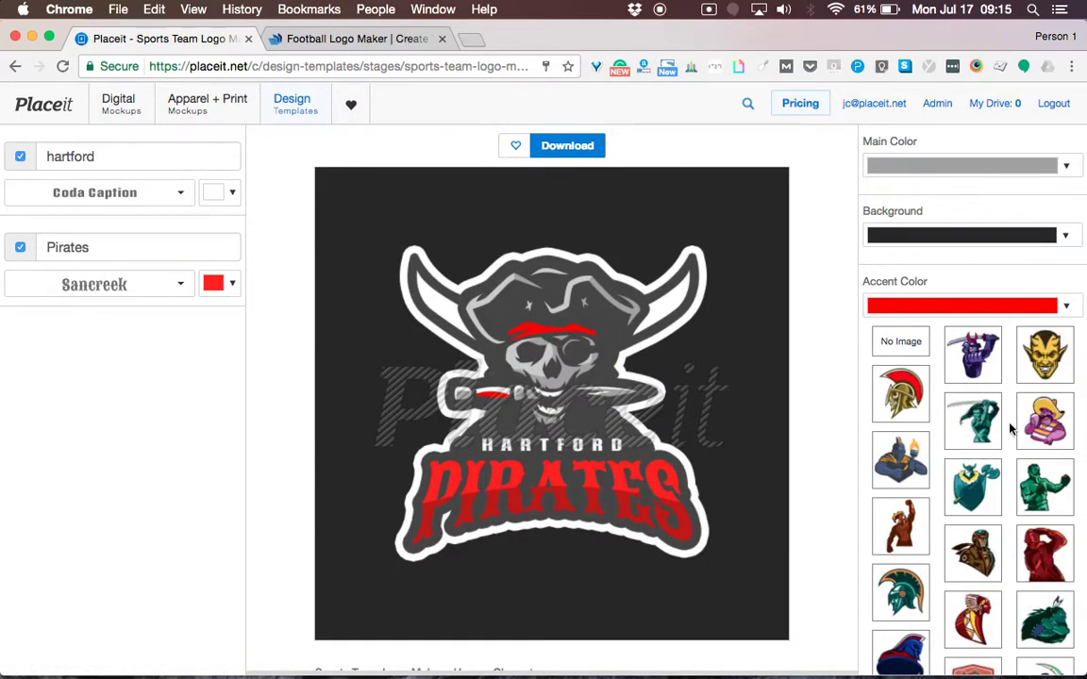
Step: Swap the pirate mascot for the horned viking character
scroll(980, 492, "down", 15)
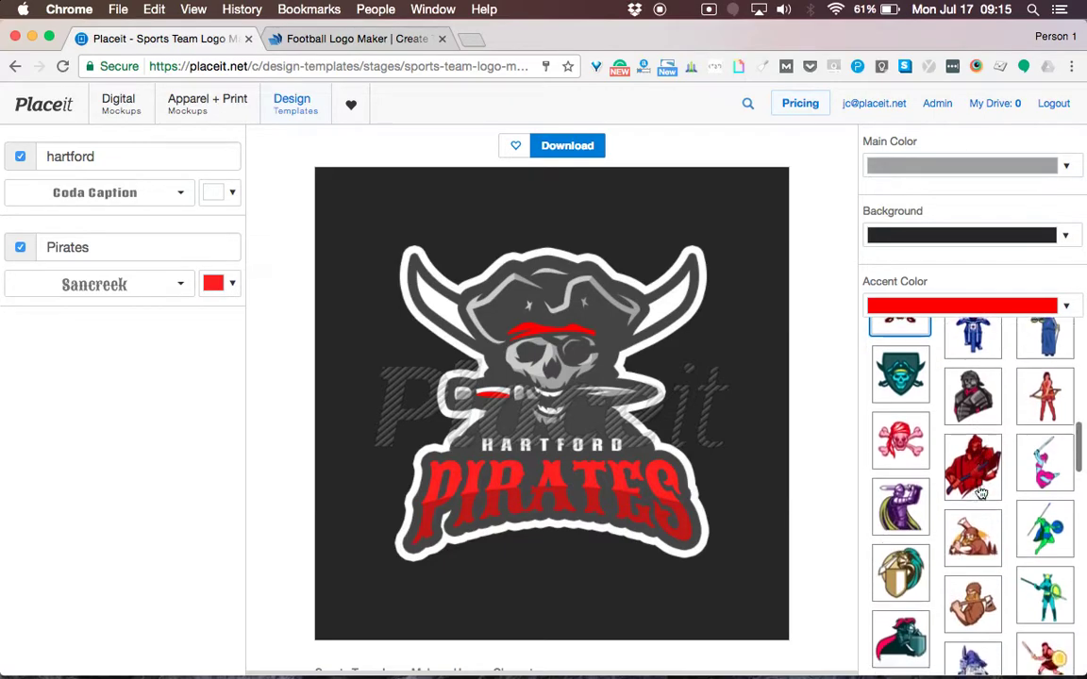
scroll(981, 493, "down", 10)
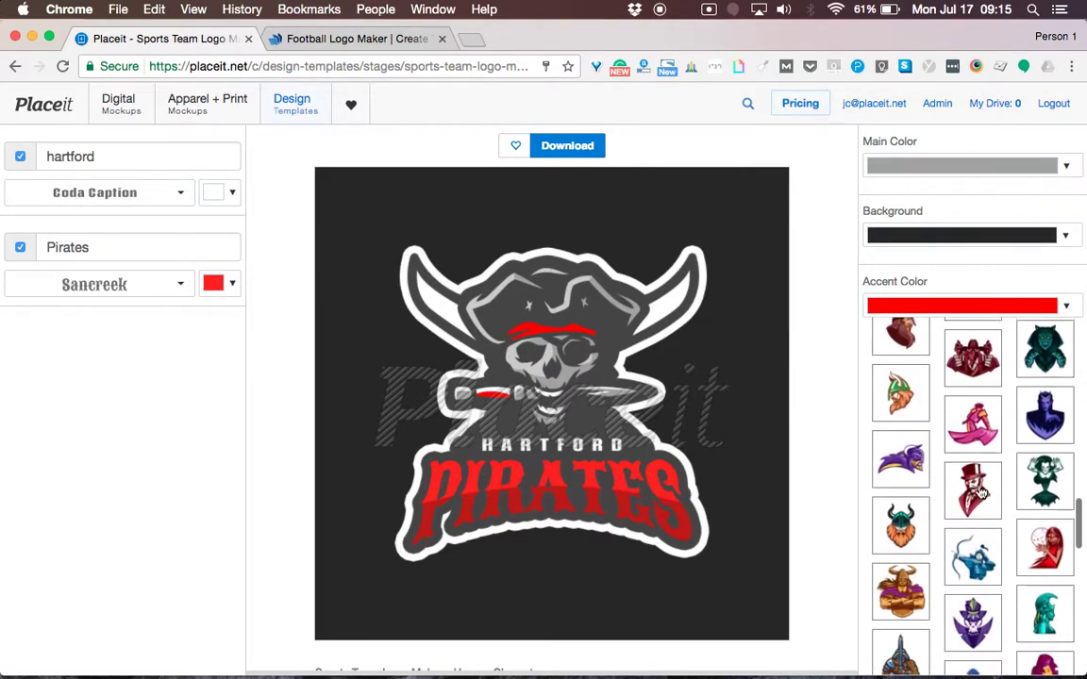
left_click(899, 517)
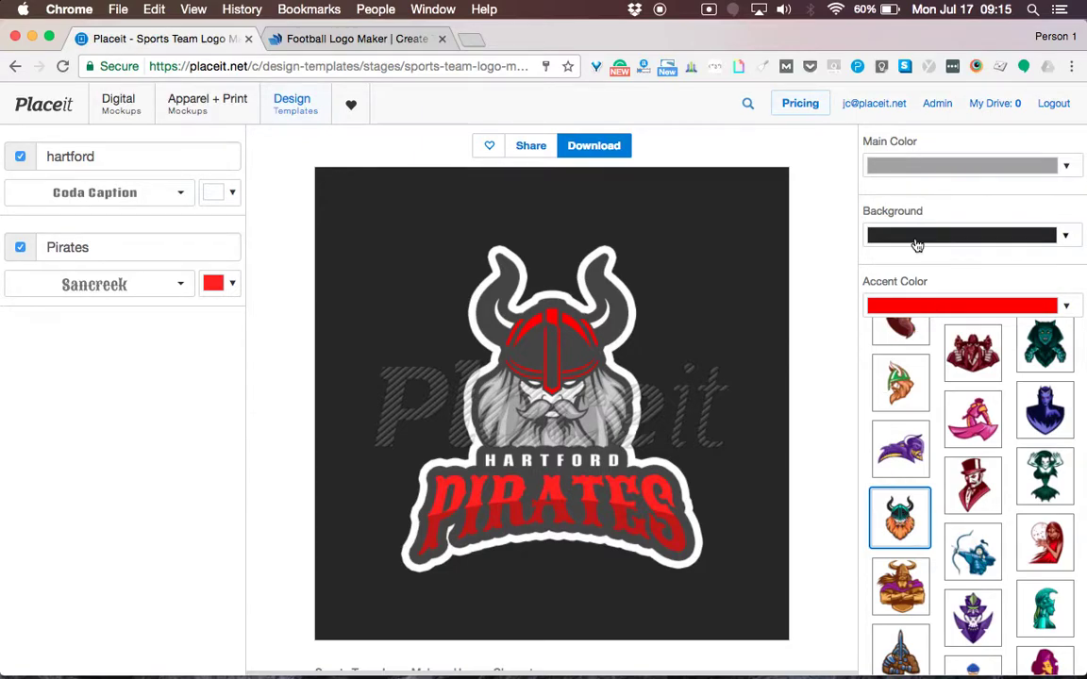
Step: Set the logo's main colour to golden yellow and its accent colour to green
left_click(1066, 167)
left_click(755, 238)
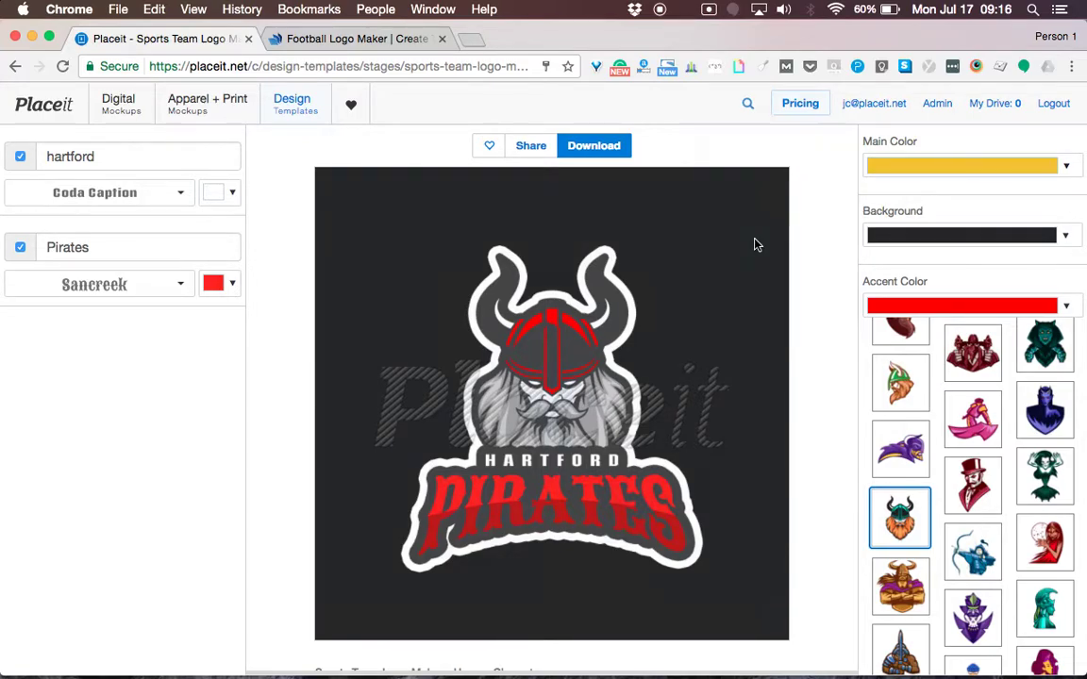
left_click(1066, 306)
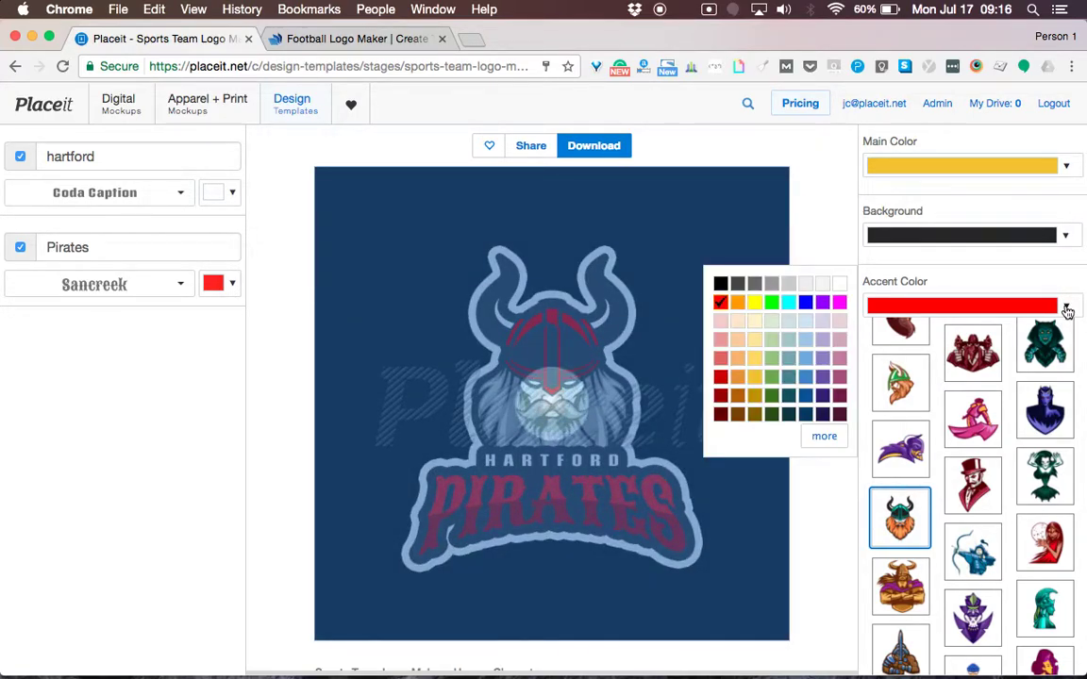
left_click(771, 378)
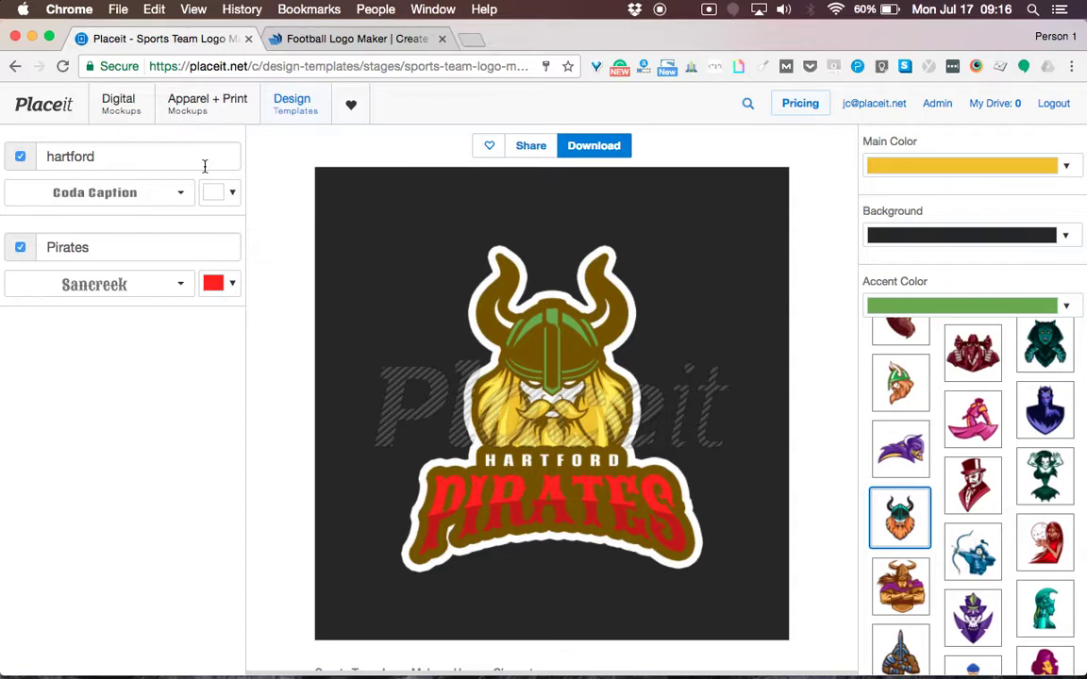
Step: Replace the team text HARTFORD PIRATES with MIGHTY VIKINGS
left_click_drag(171, 157, 4, 152)
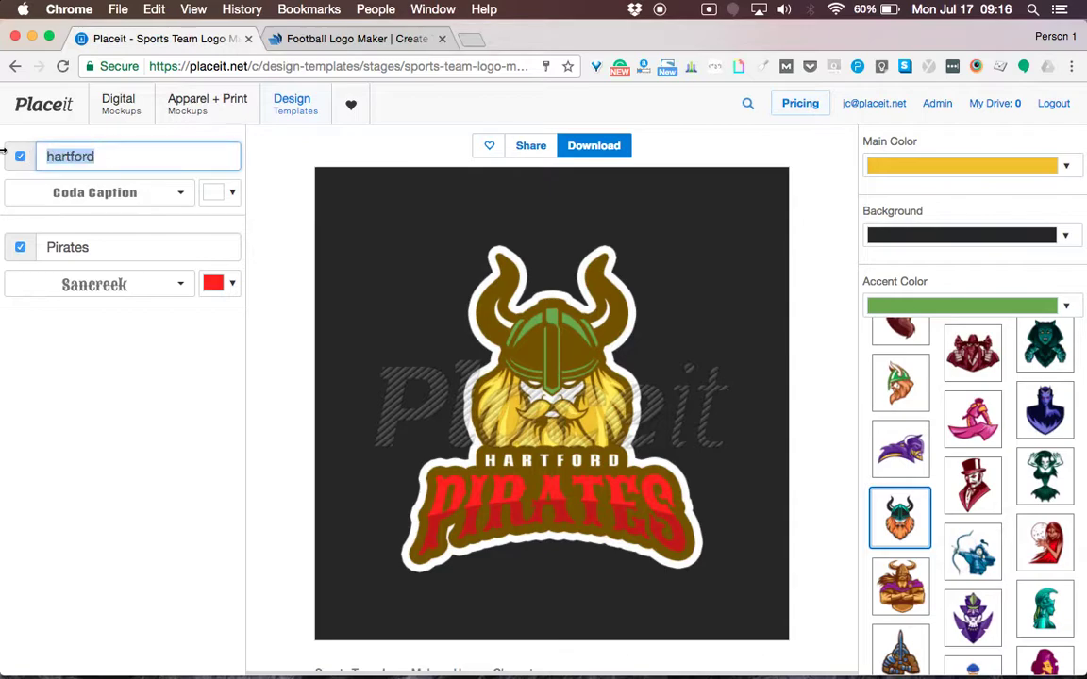
type("mighty")
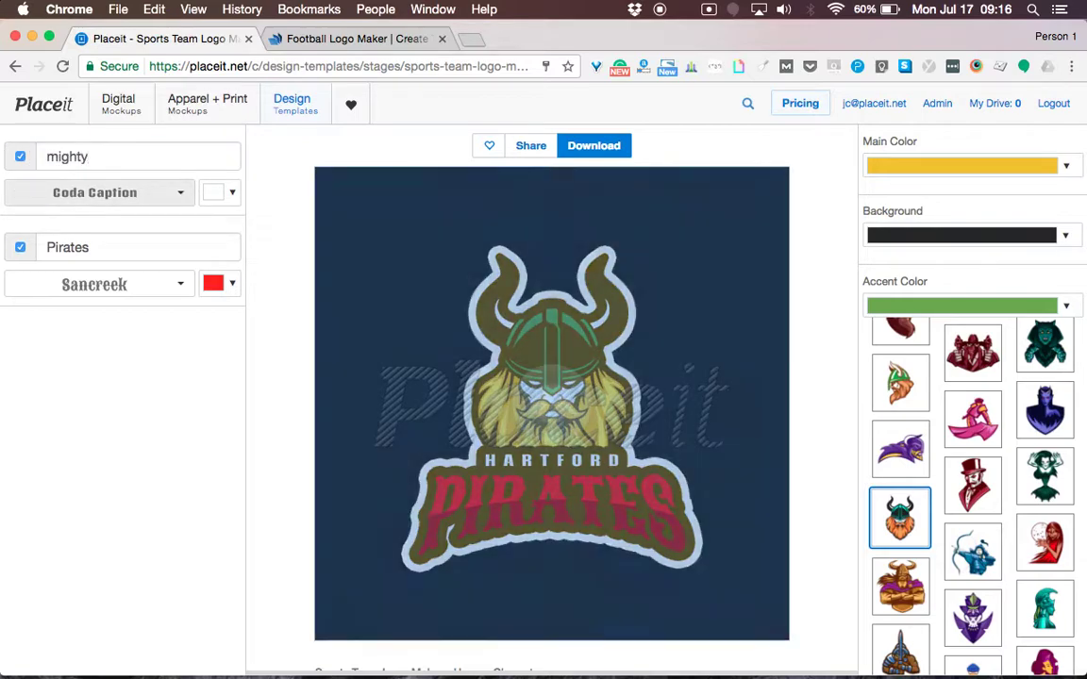
key("Tab")
type("vikings")
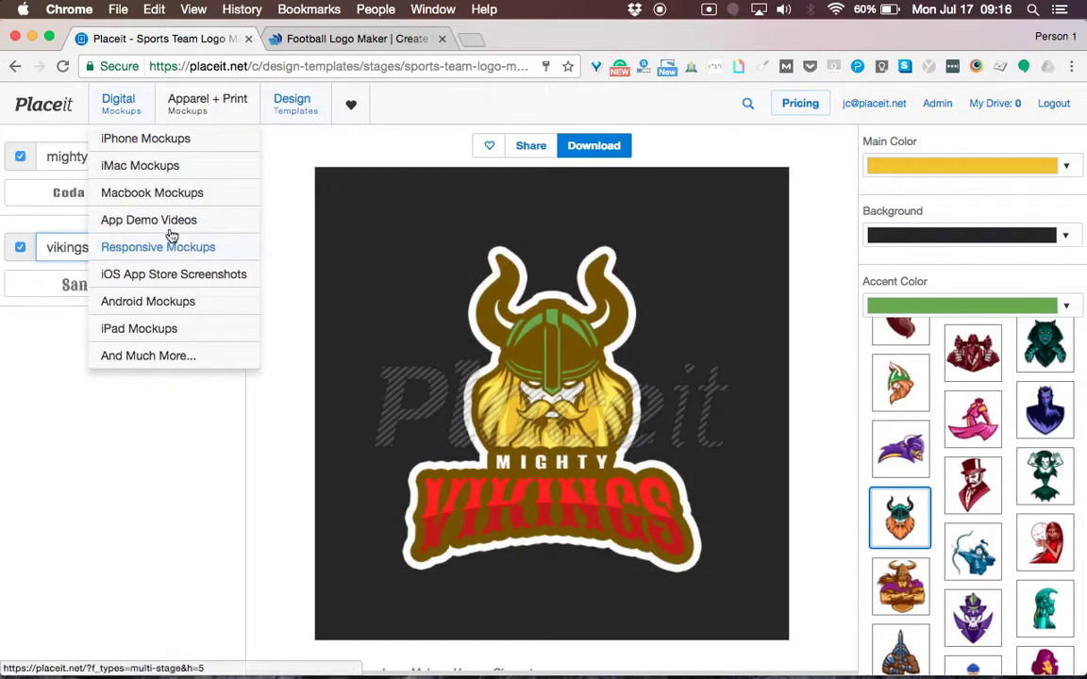
Step: Set the font of both the MIGHTY and VIKINGS text to Barbaro
left_click(179, 194)
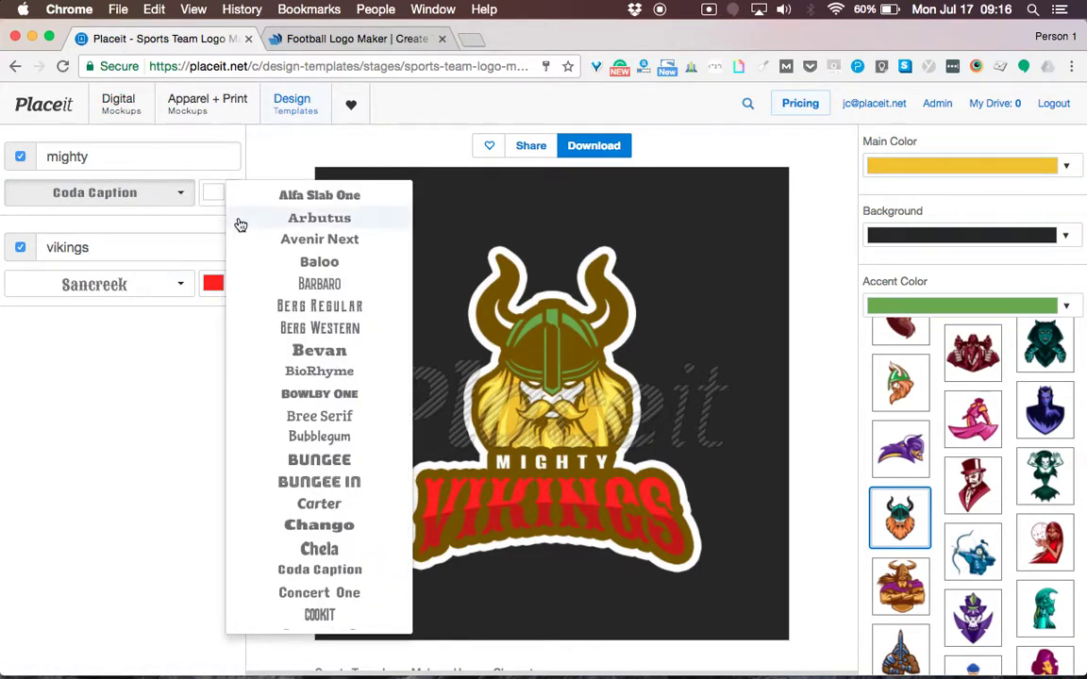
scroll(344, 368, "down", 1)
scroll(344, 368, "down", 1)
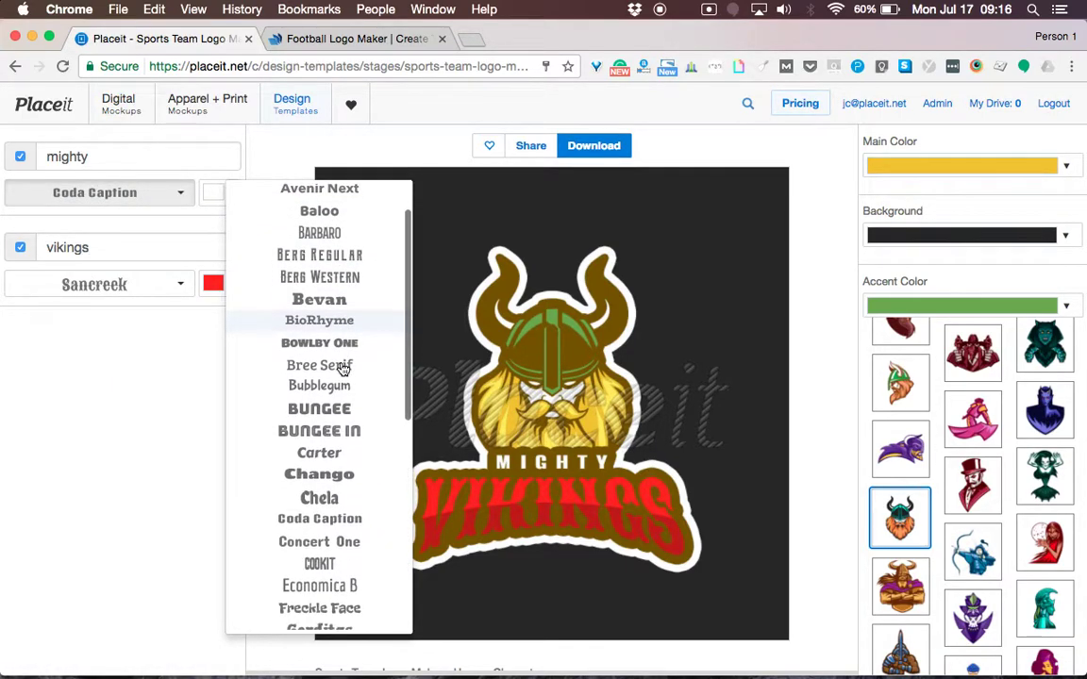
left_click(339, 236)
left_click(179, 290)
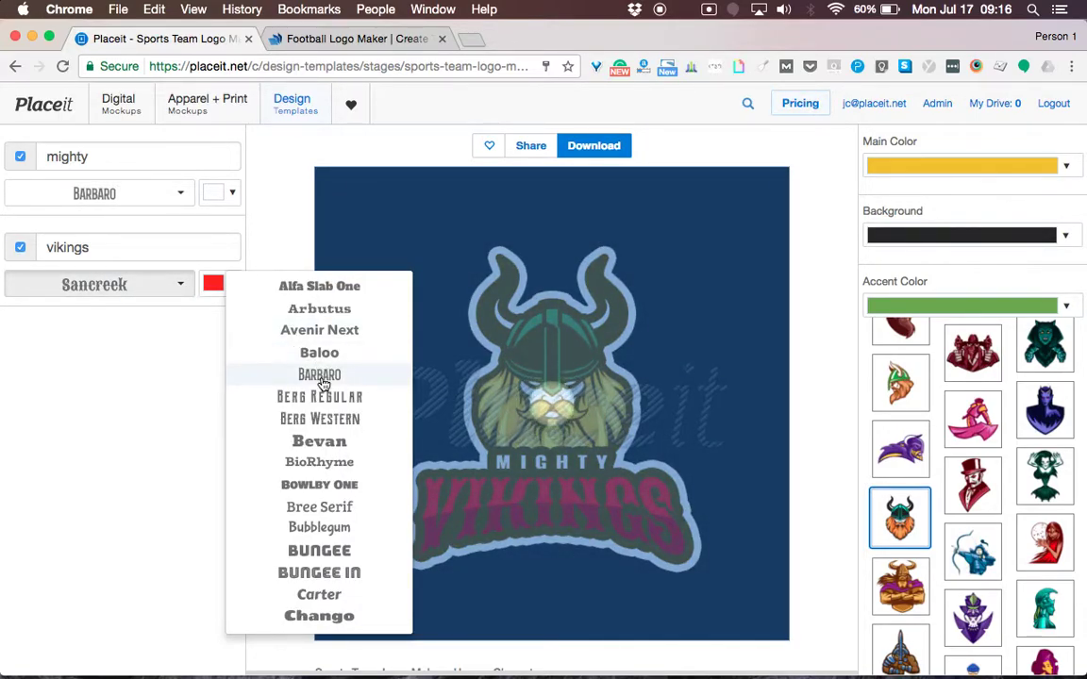
left_click(323, 376)
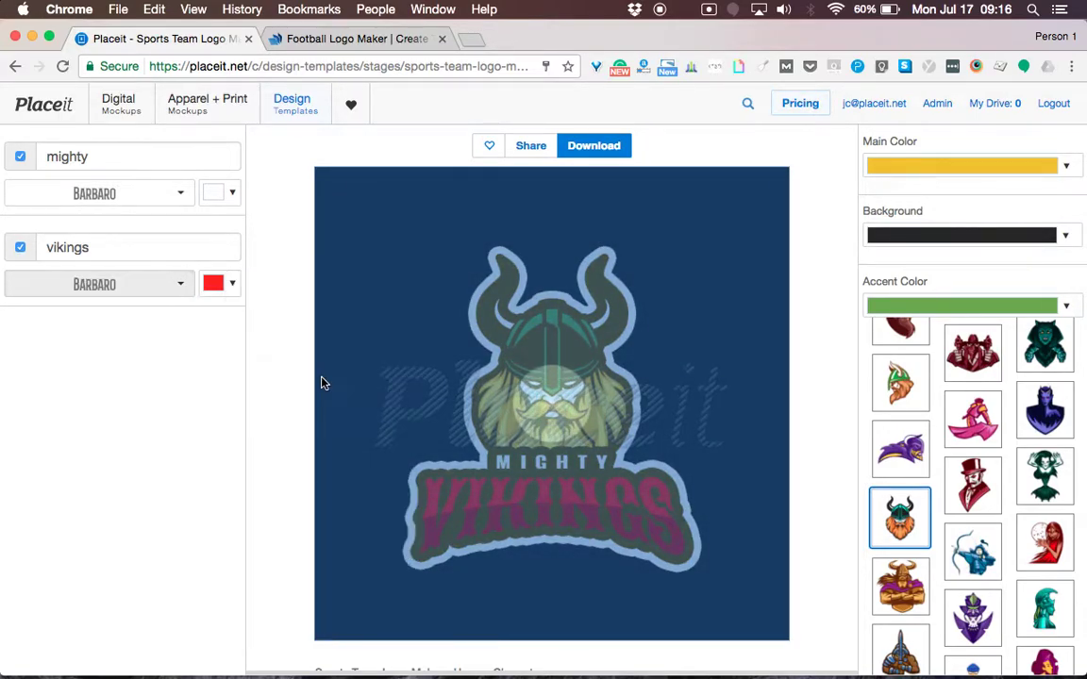
Step: Colour both the VIKINGS and MIGHTY lettering green
left_click(235, 287)
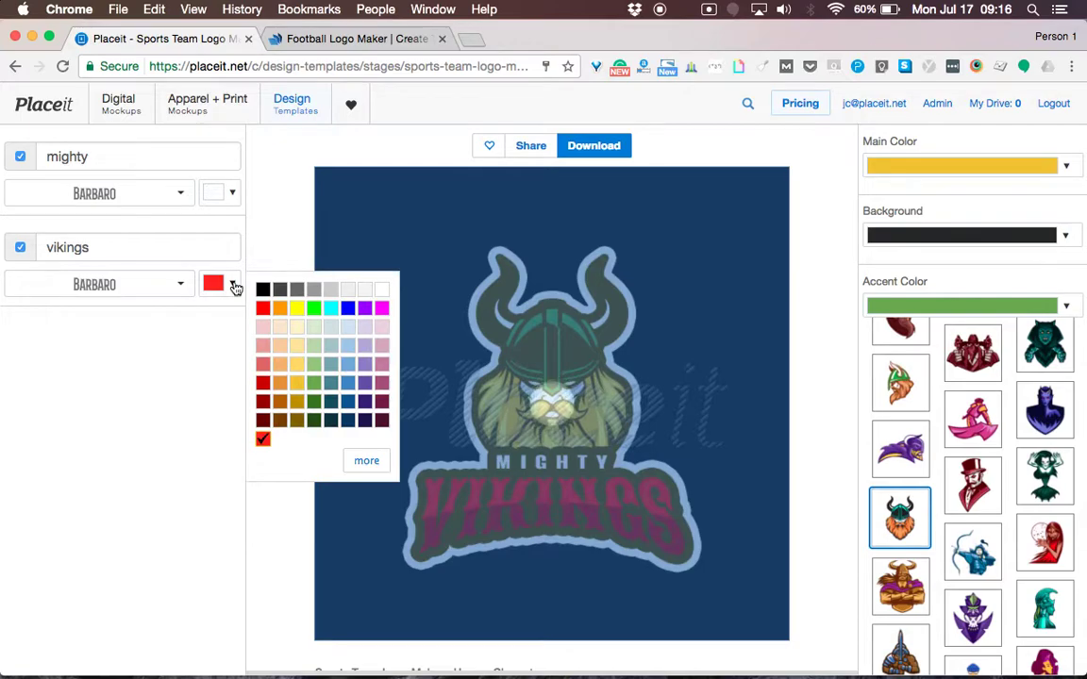
left_click(315, 383)
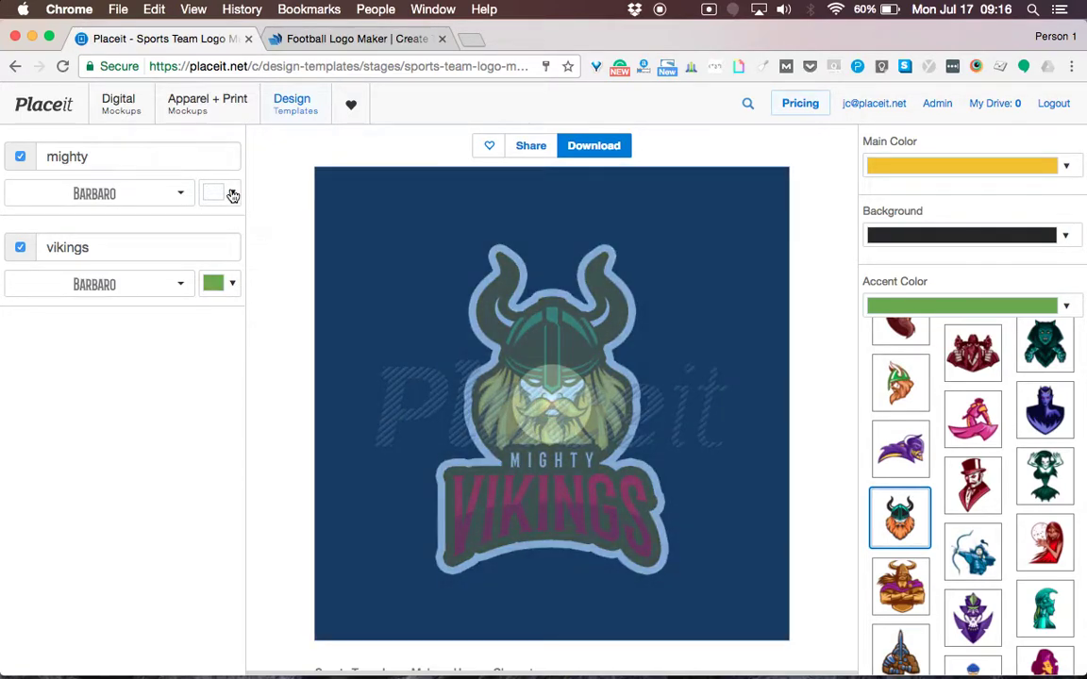
left_click(234, 194)
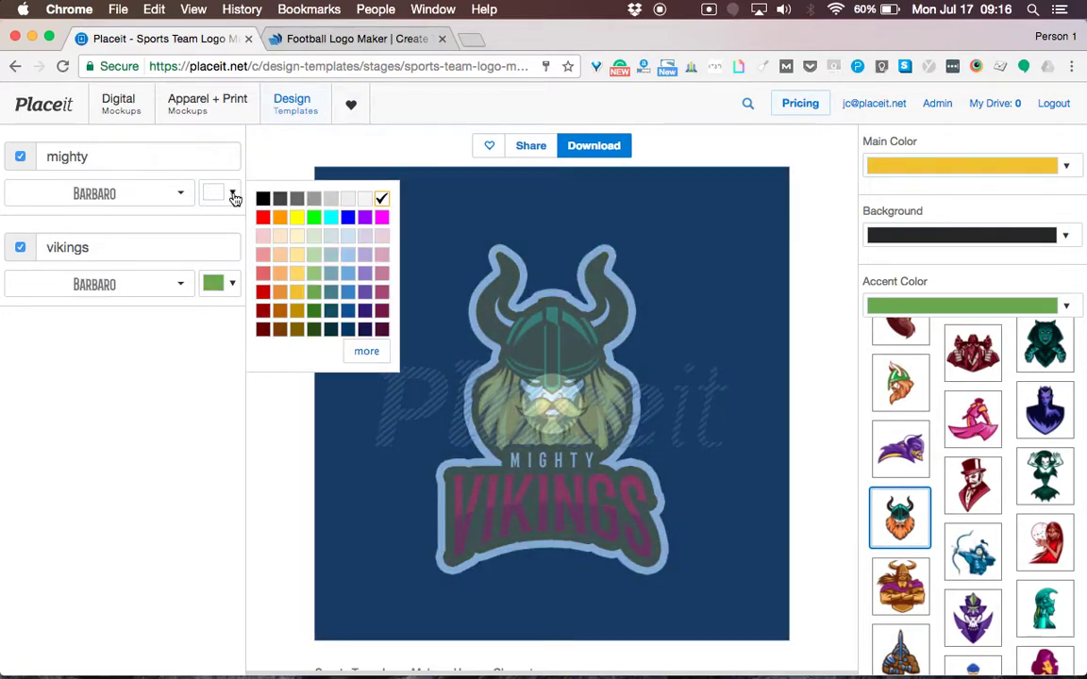
left_click(315, 295)
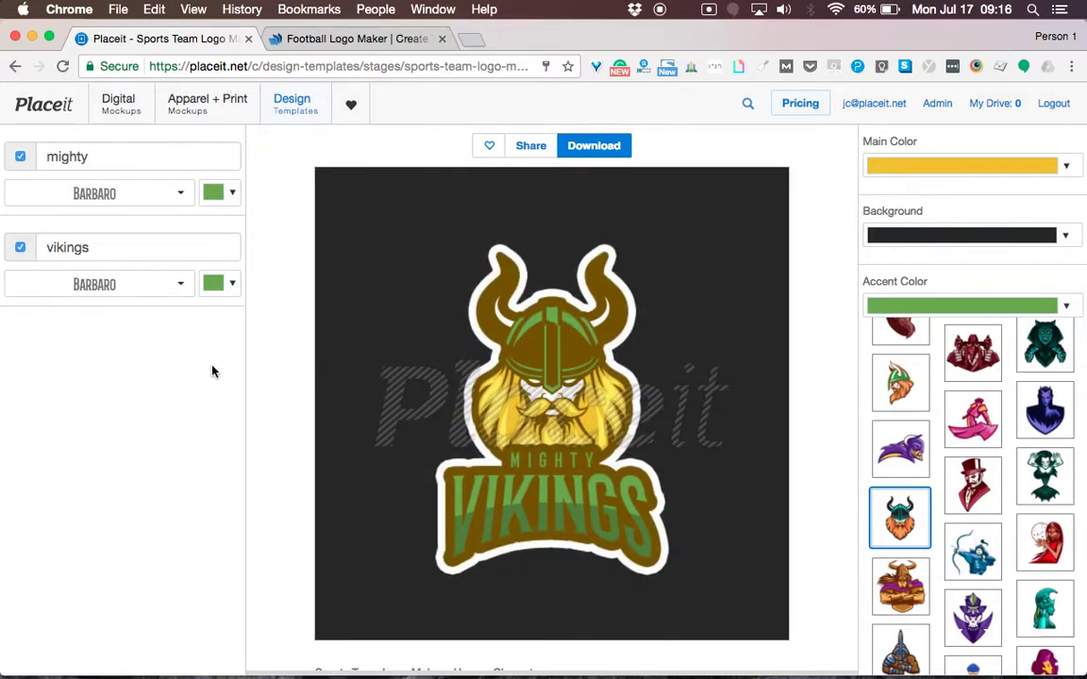
Step: Delete the word MIGHTY and make the logo background transparent
left_click(111, 161)
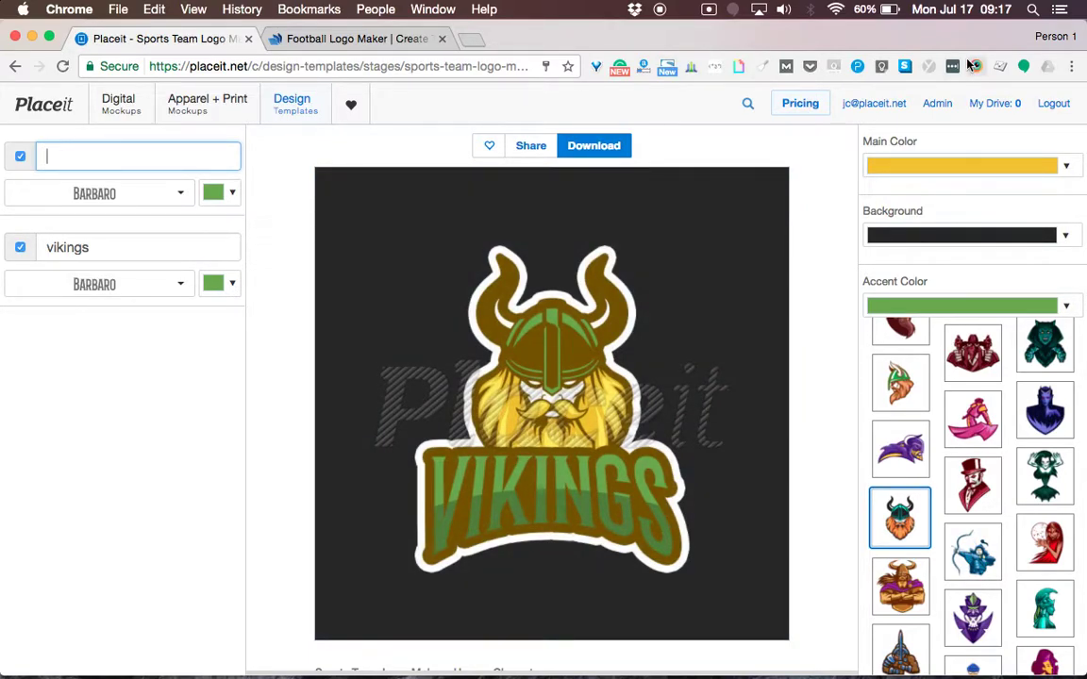
left_click(1067, 238)
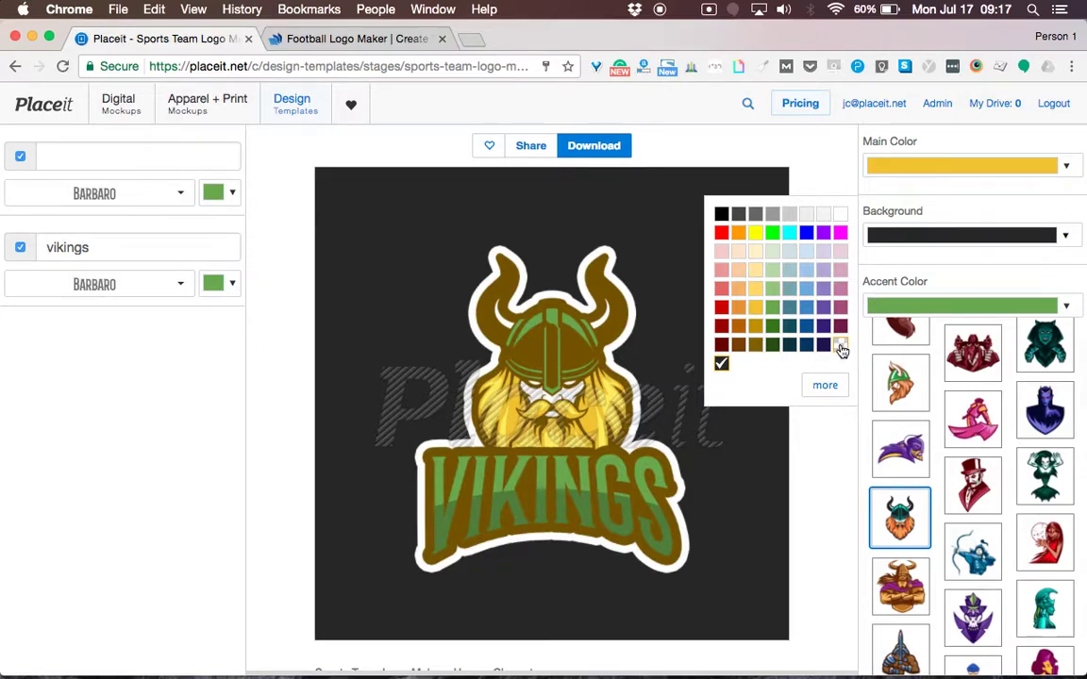
left_click(841, 346)
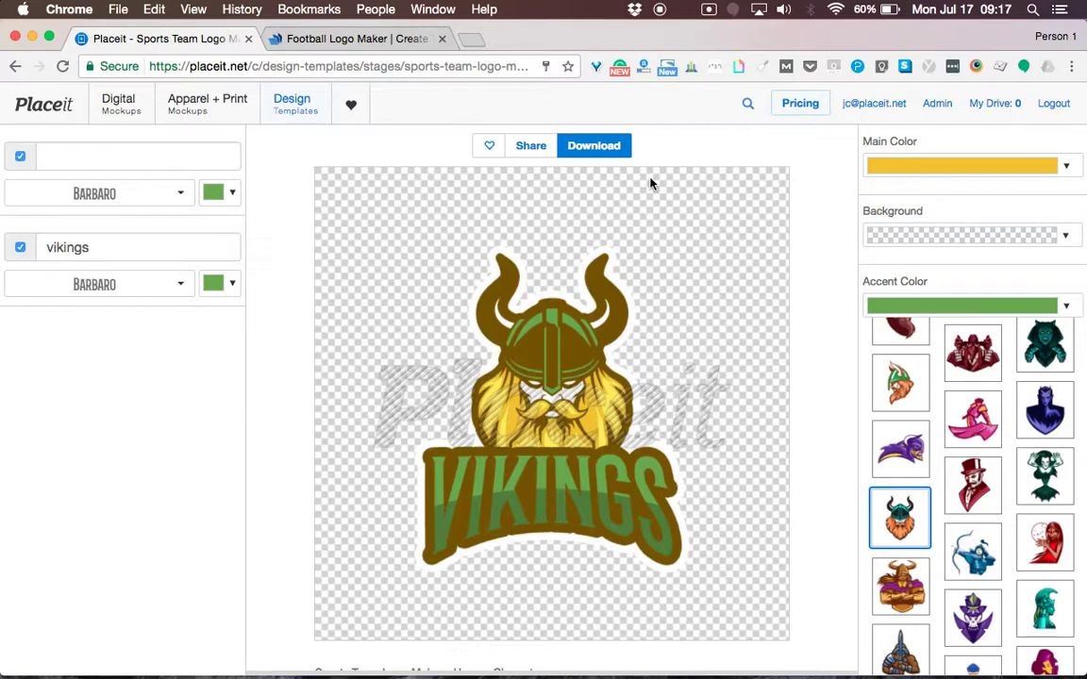
Step: Download the Vikings logo as a free PNG and dismiss the subscription pricing offer
left_click(600, 151)
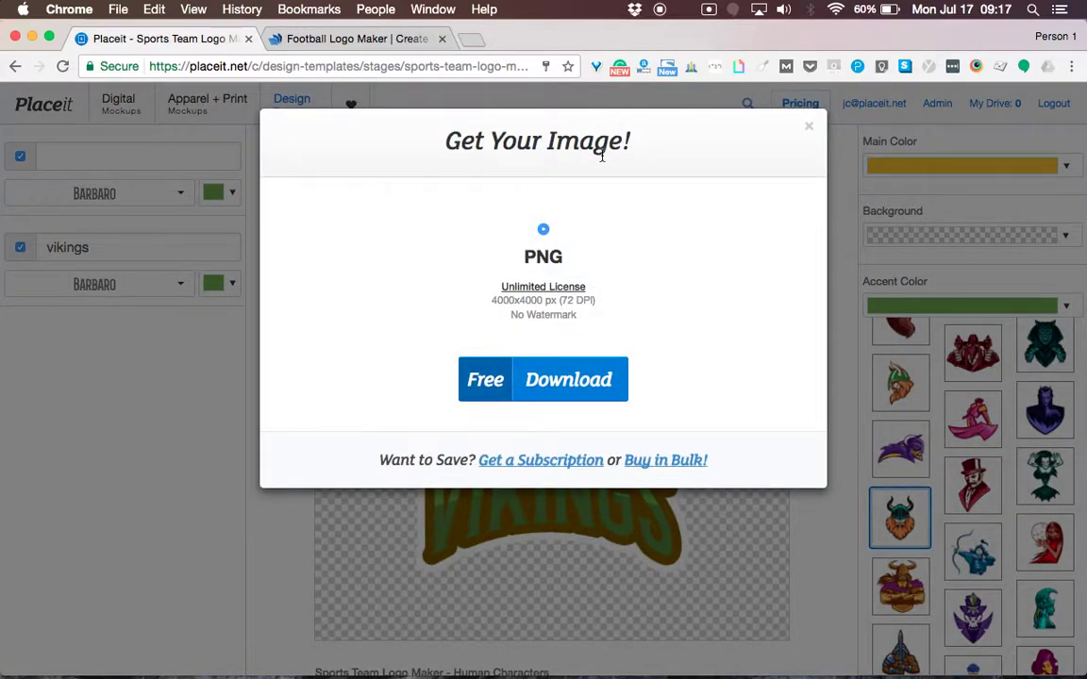
left_click(541, 381)
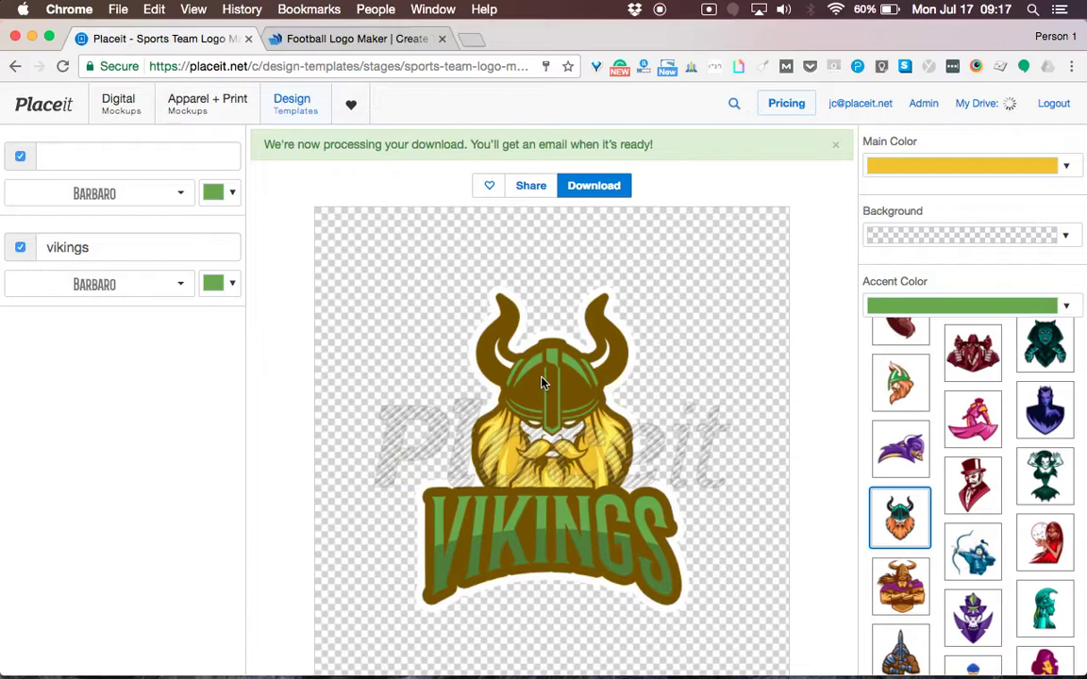
left_click(783, 107)
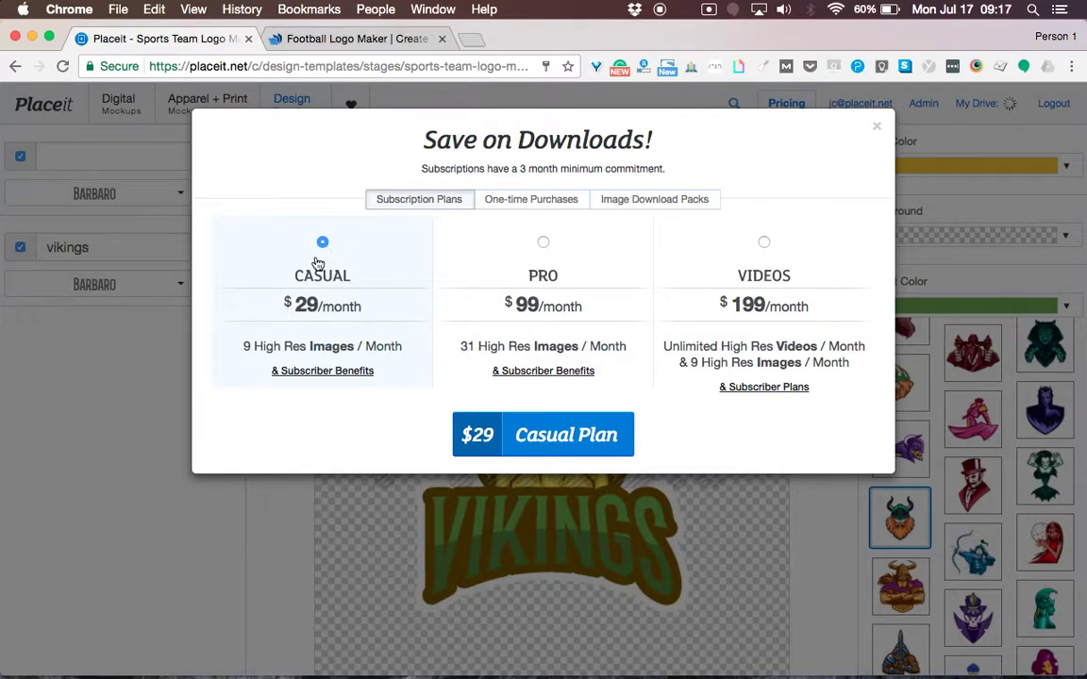
left_click(875, 126)
key("ctrl+Up")
Step: Quick Look the downloaded placeit (5).png logo zoomed in, then the placeit (4).png jersey mockup
left_click(314, 419)
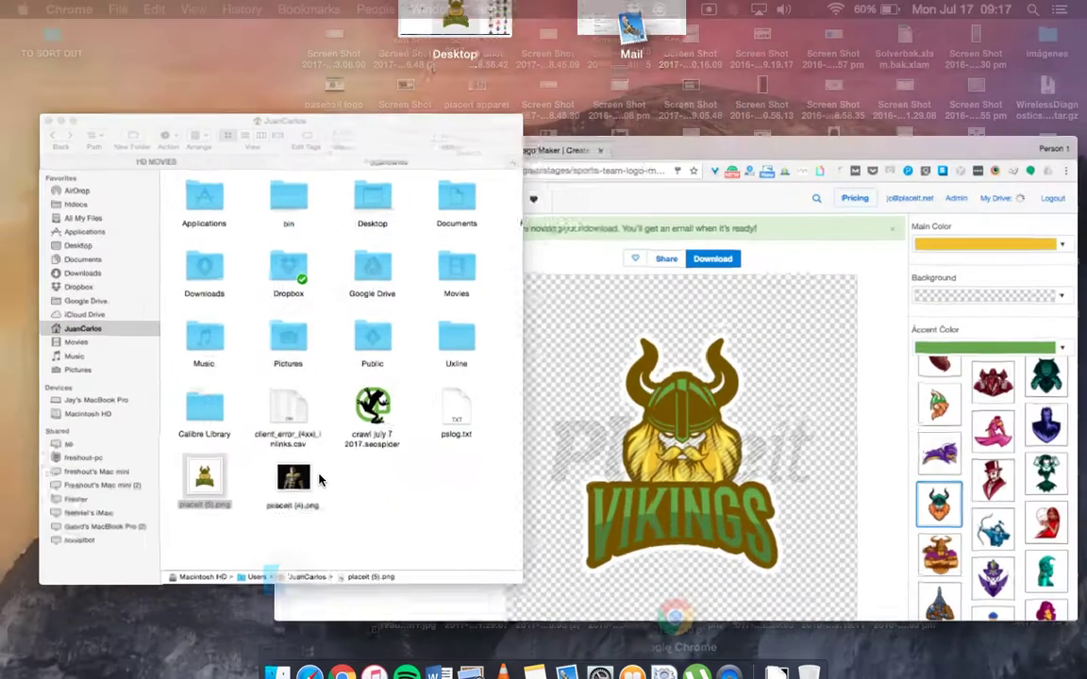
key("space")
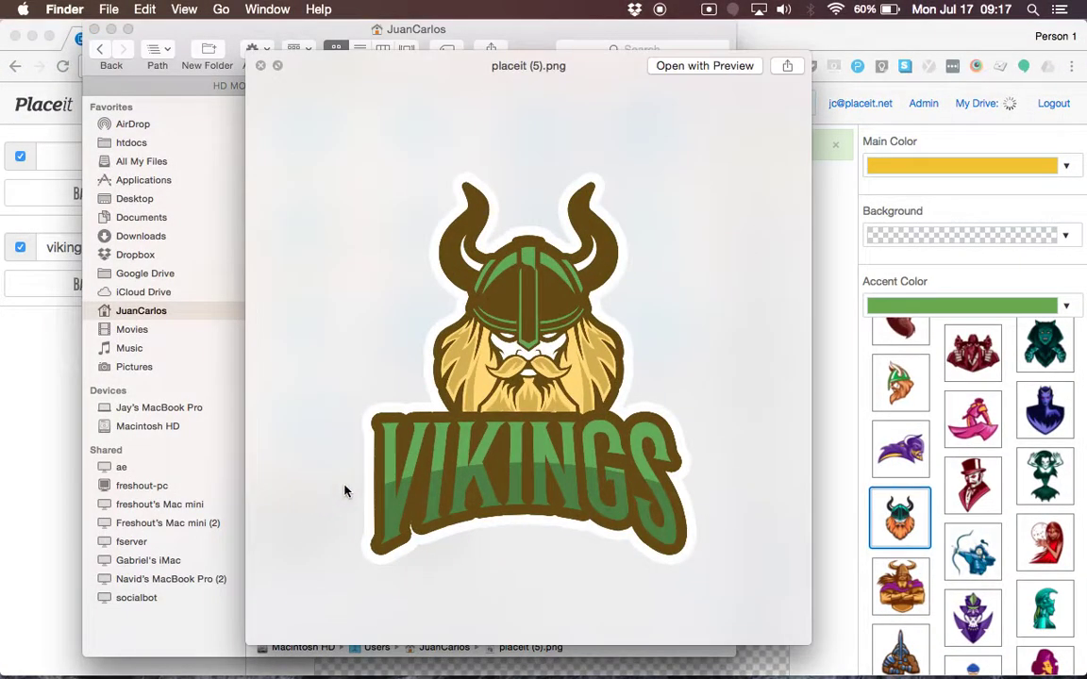
scroll(470, 400, "up", 5)
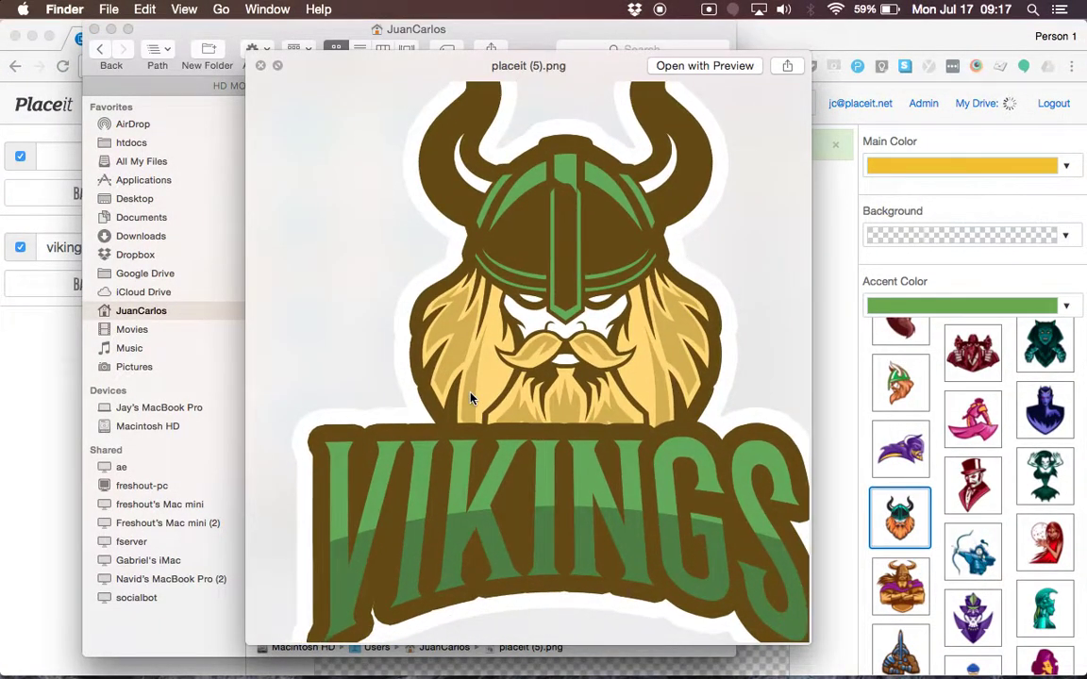
scroll(470, 399, "up", 2)
scroll(470, 399, "down", 4)
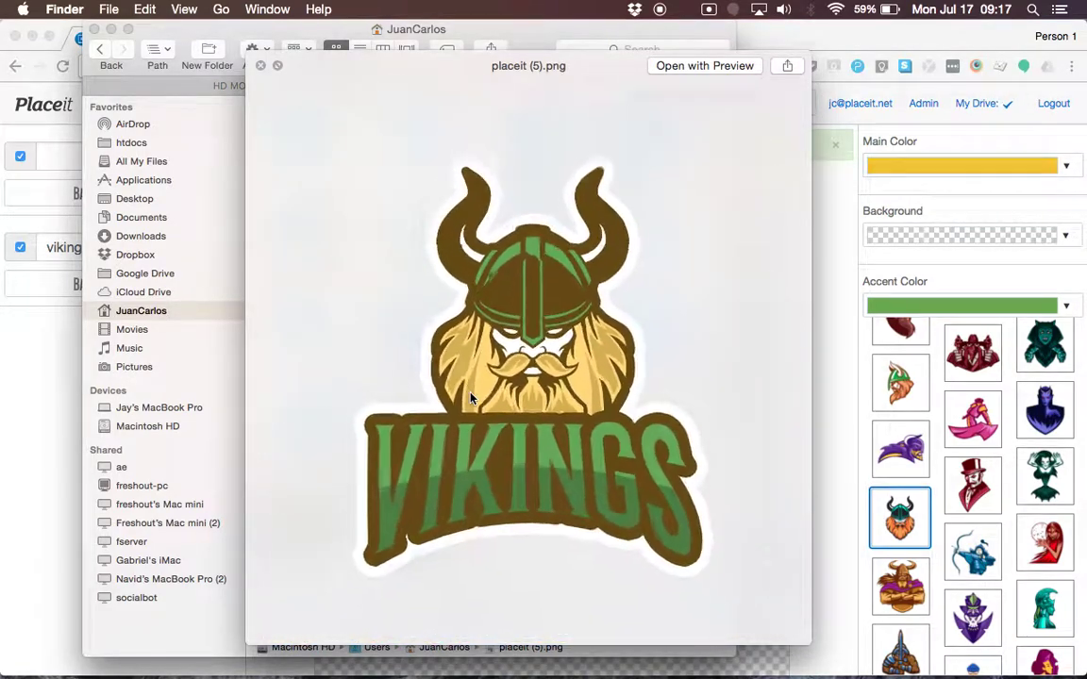
key("Left")
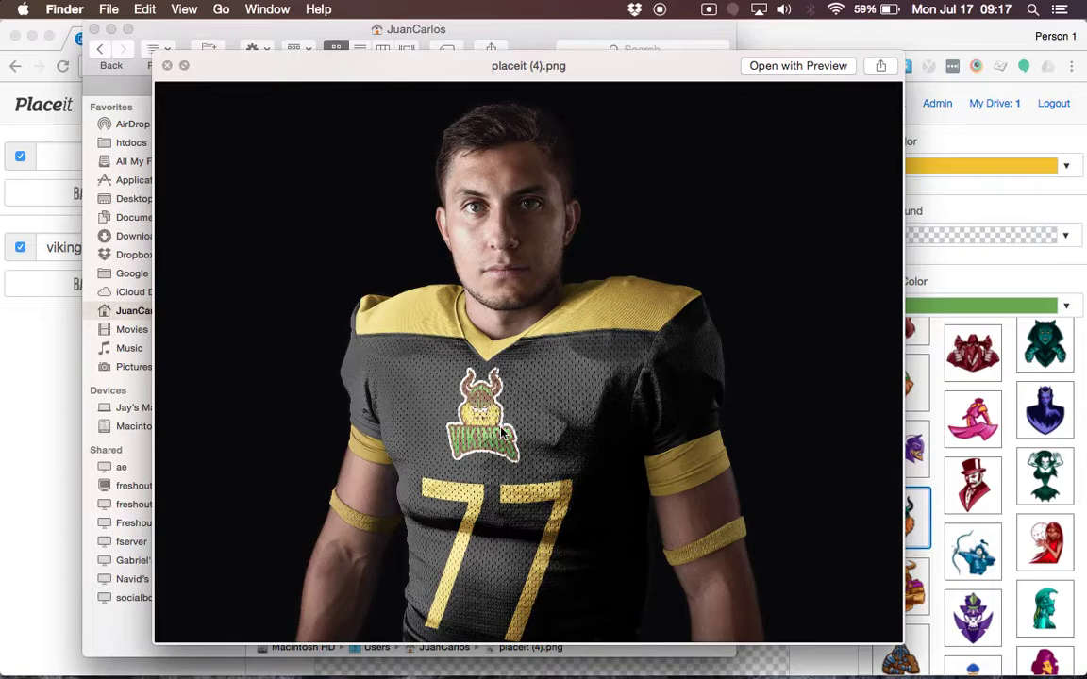
scroll(489, 390, "up", 4)
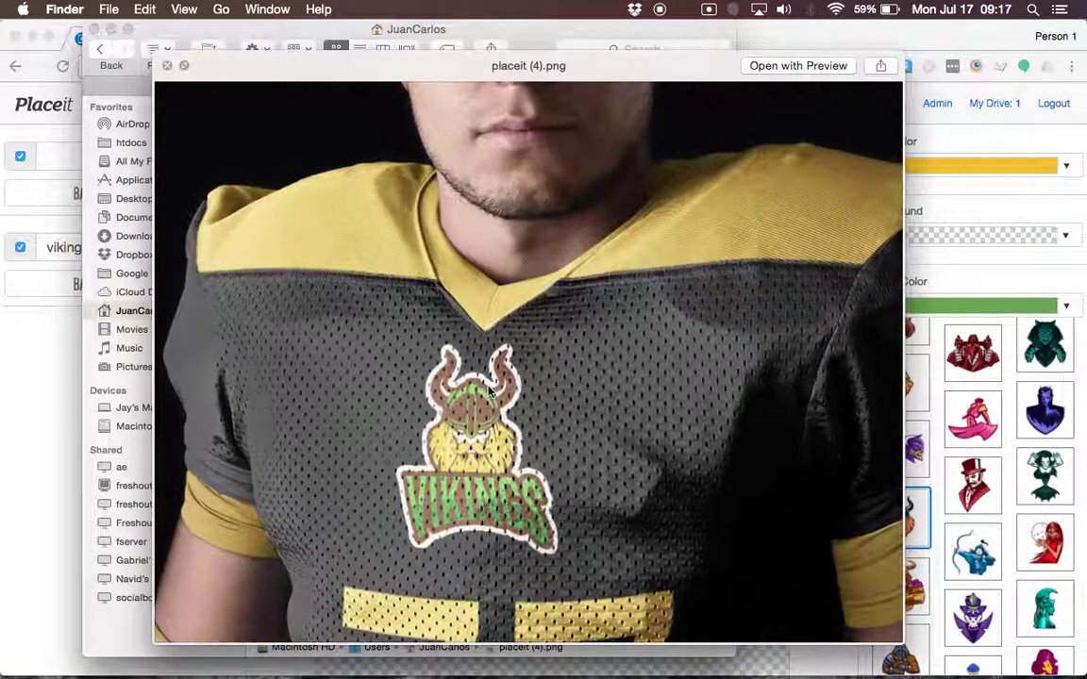